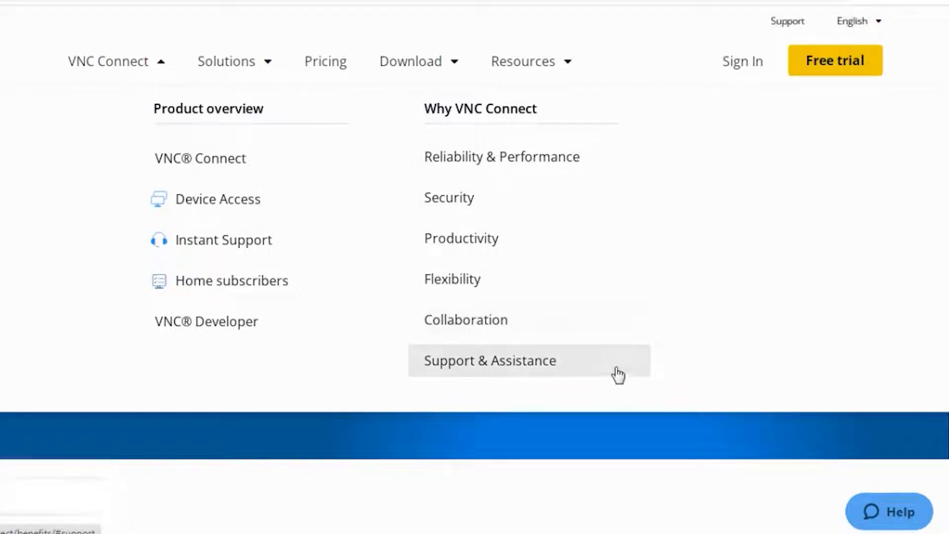
Go to the Download VNC Server page, which offers a Windows EXE installer
click(226, 61)
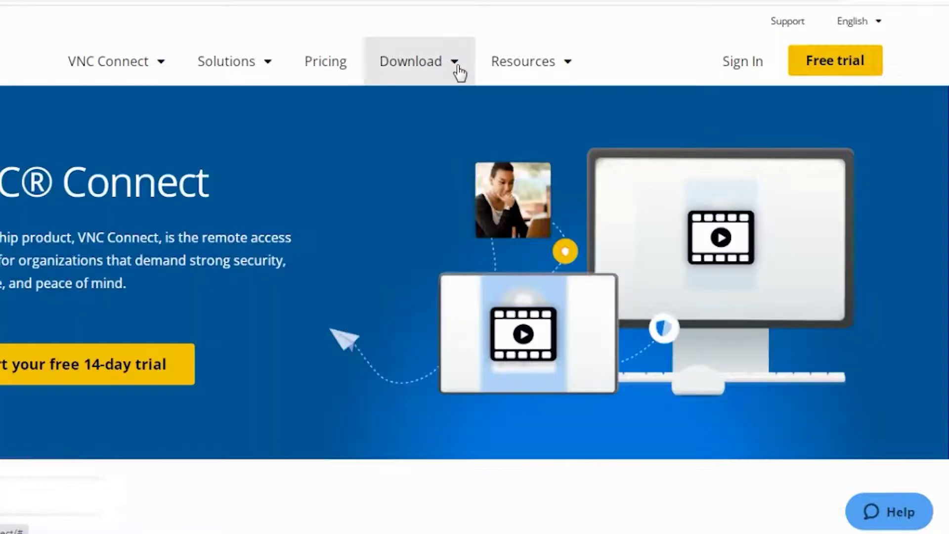
click(456, 67)
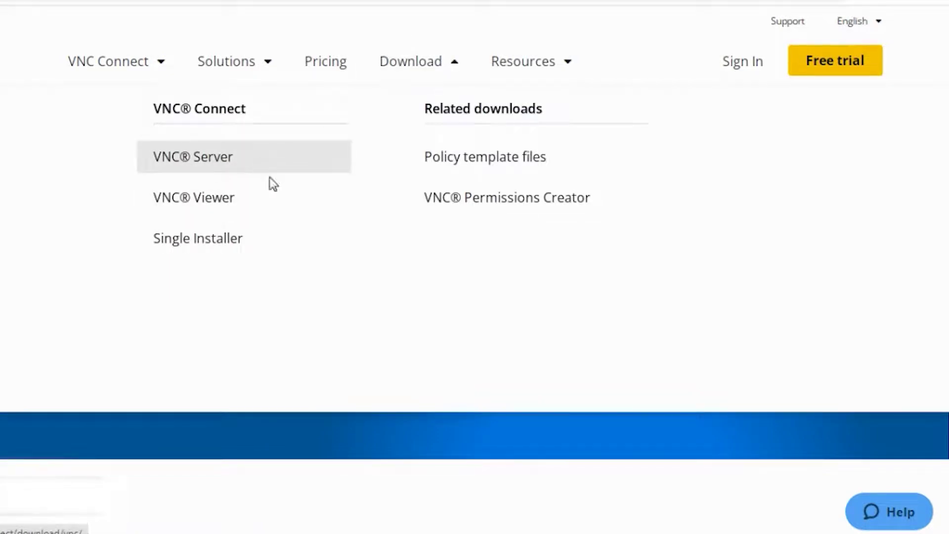
click(233, 216)
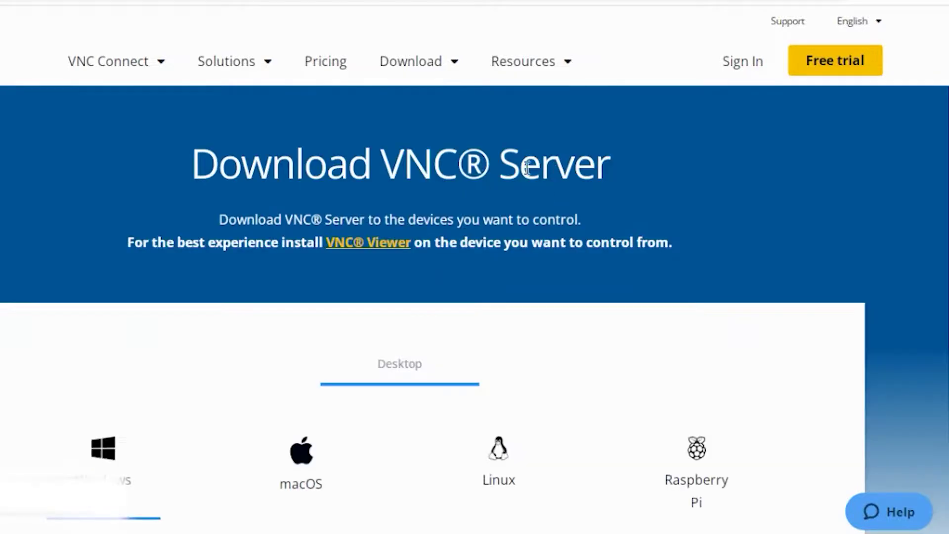
drag(518, 165, 603, 167)
click(613, 222)
scroll(571, 225, down, 1)
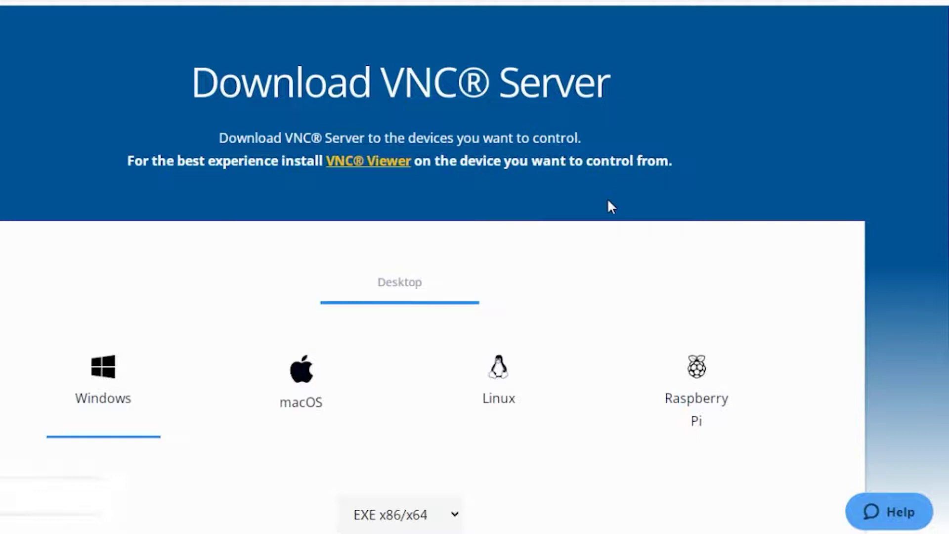
scroll(655, 229, down, 5)
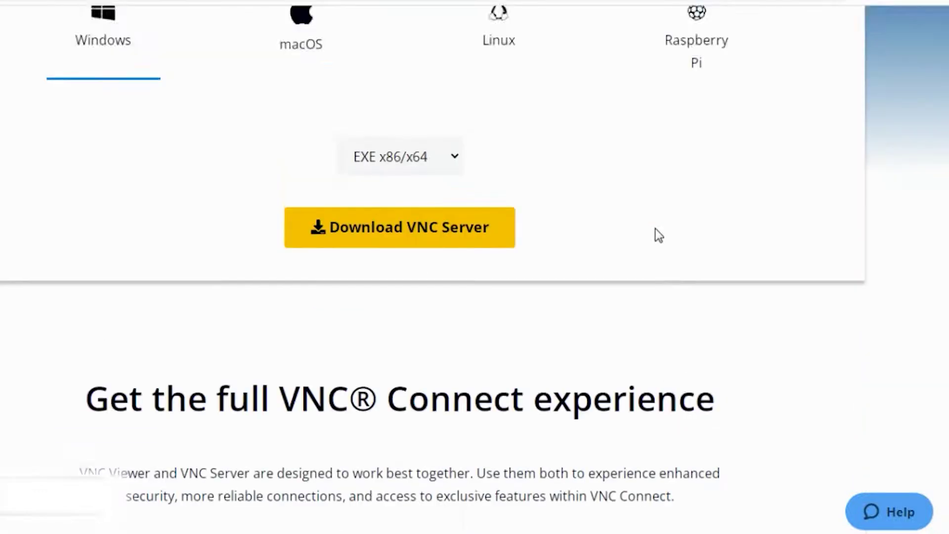
scroll(654, 229, down, 5)
scroll(663, 228, down, 2)
scroll(715, 221, down, 3)
scroll(714, 219, up, 1)
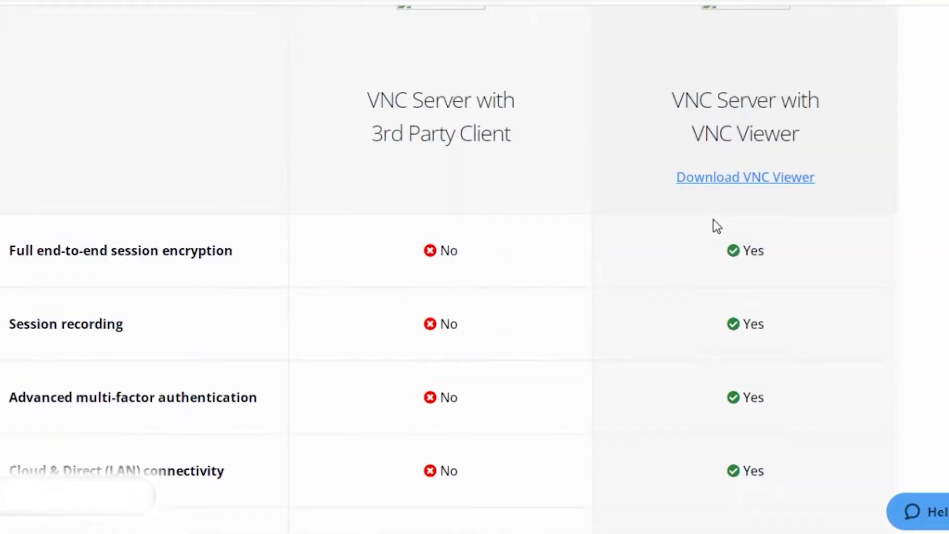
scroll(85, 121, down, 2)
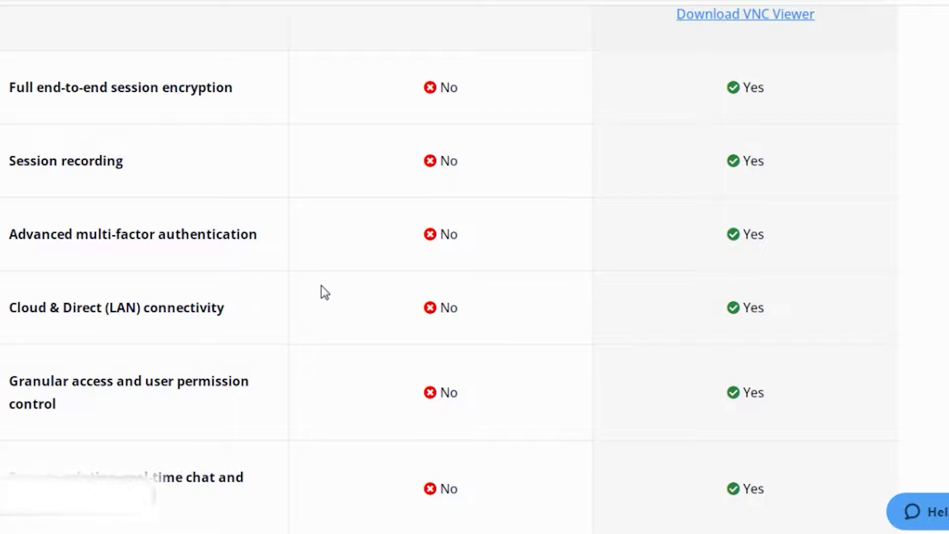
scroll(321, 285, down, 1)
scroll(101, 173, down, 1)
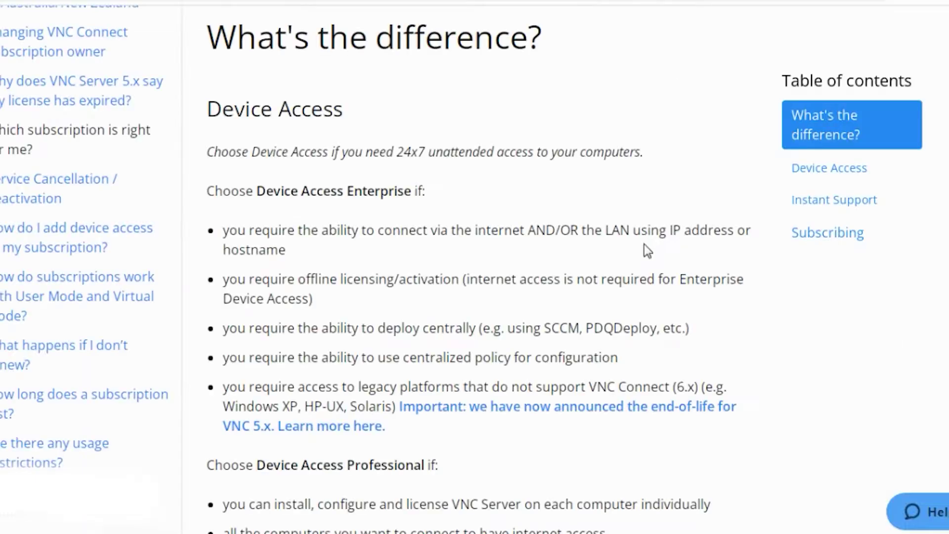
double_click(395, 192)
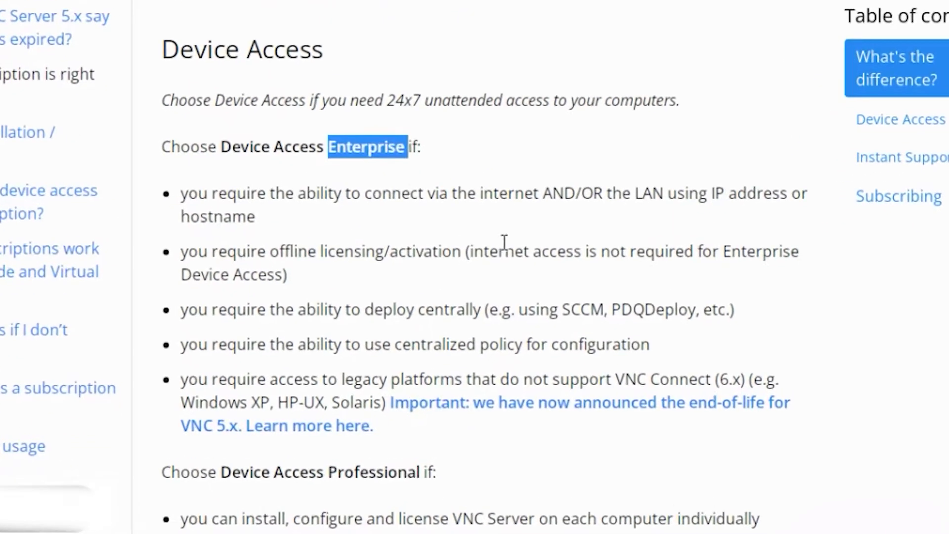
scroll(504, 247, down, 2)
double_click(378, 374)
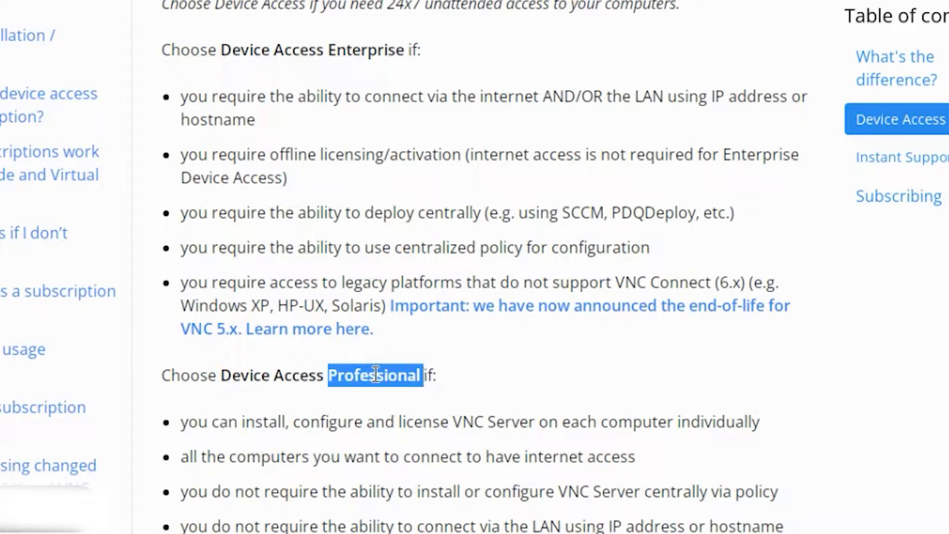
click(522, 148)
double_click(377, 53)
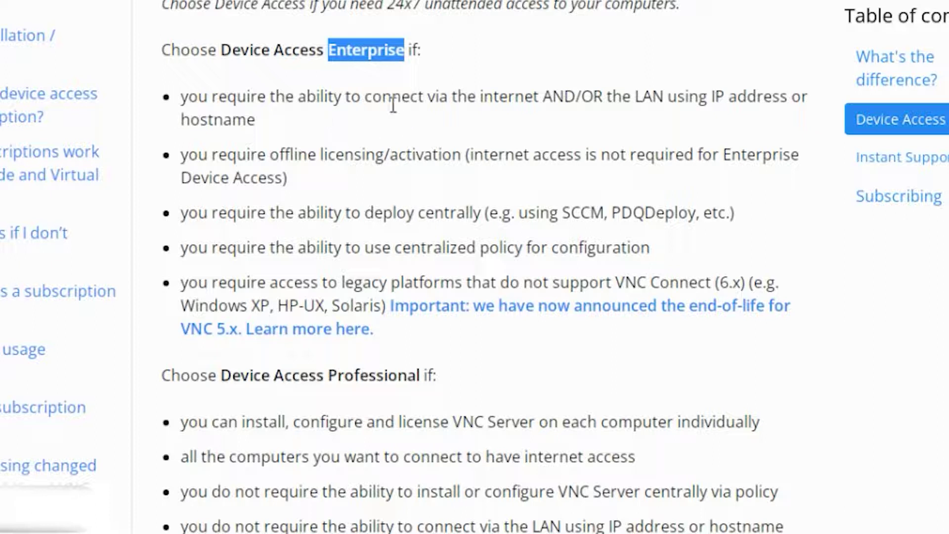
double_click(392, 97)
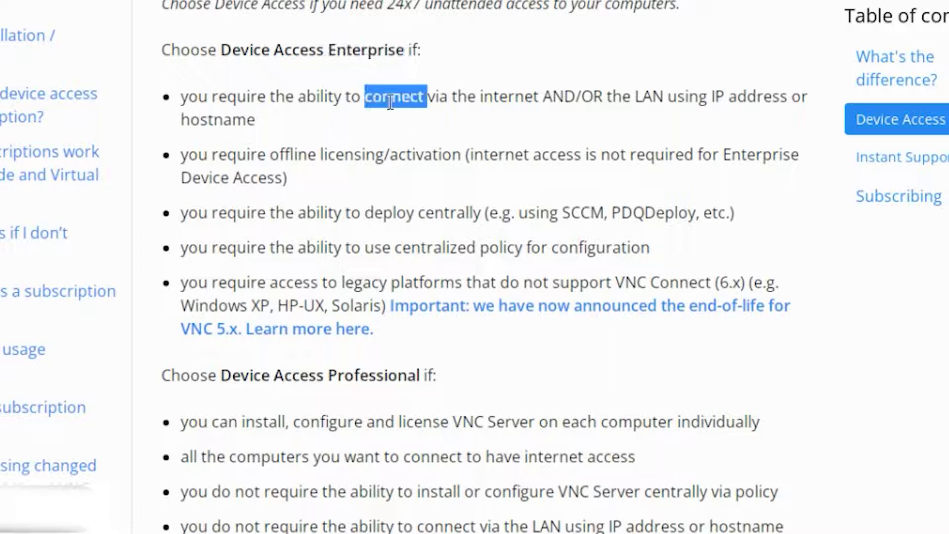
double_click(642, 97)
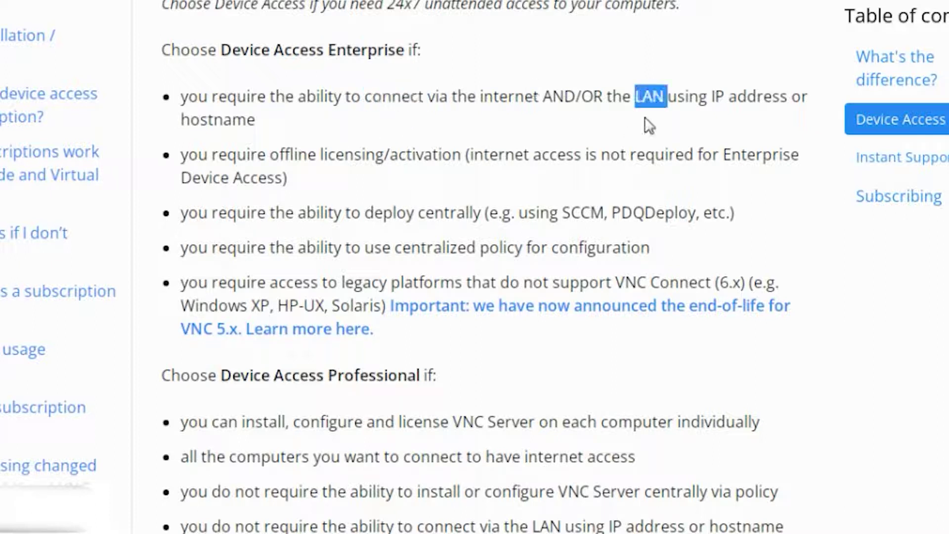
double_click(216, 119)
click(403, 197)
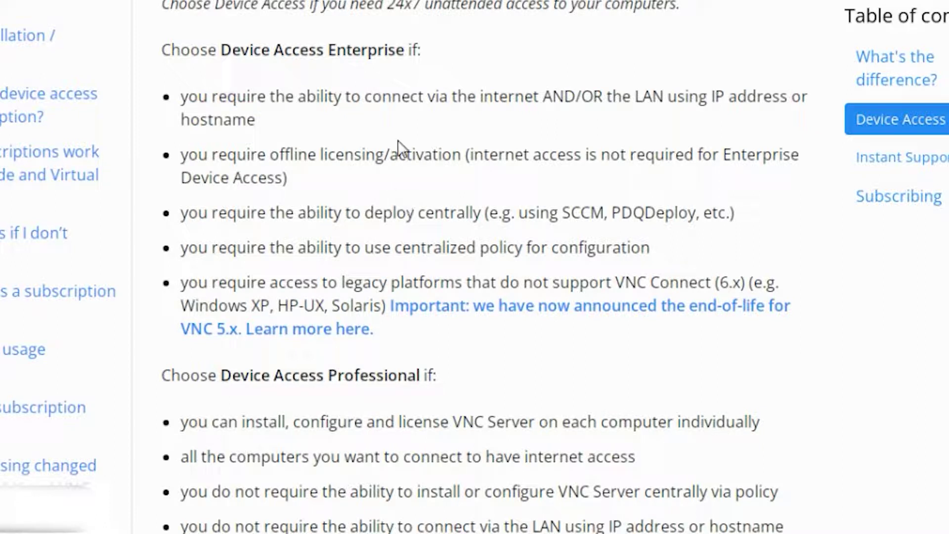
double_click(372, 50)
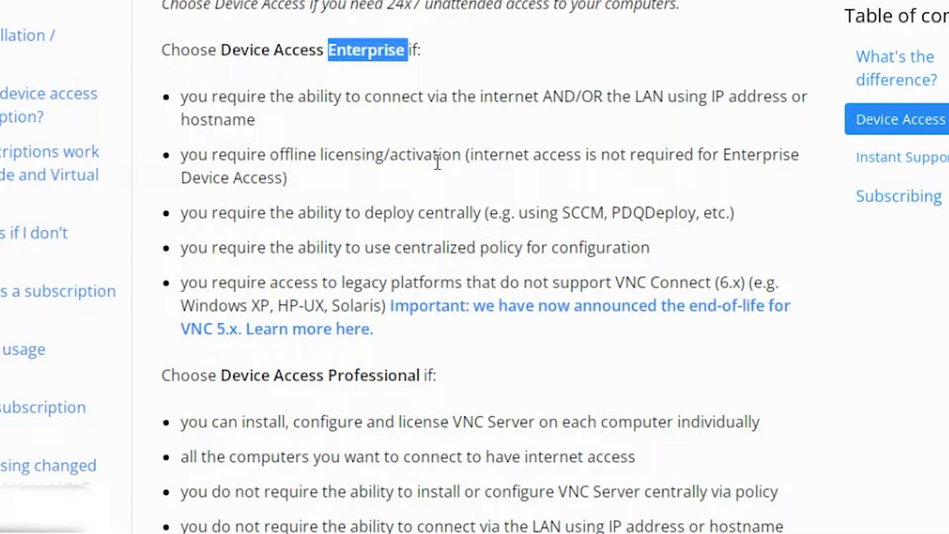
click(435, 189)
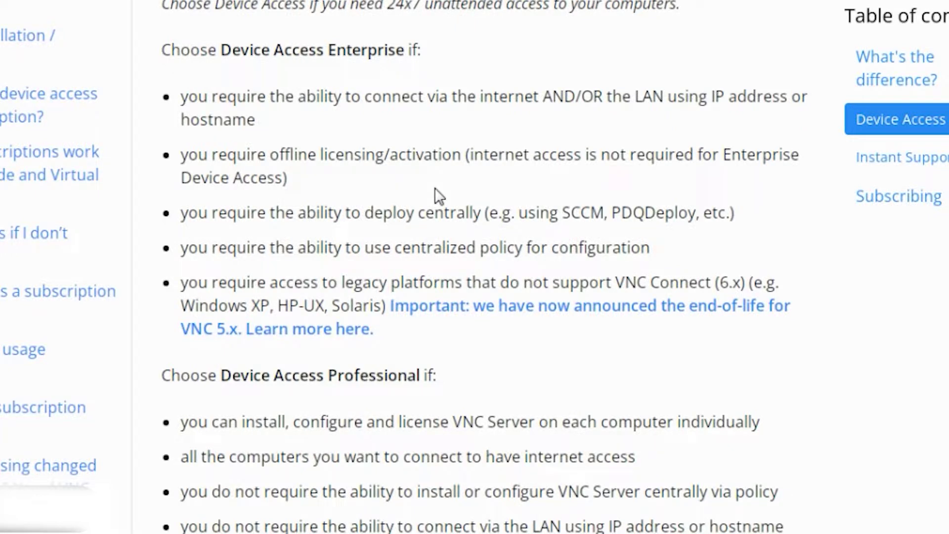
scroll(435, 187, down, 2)
double_click(350, 275)
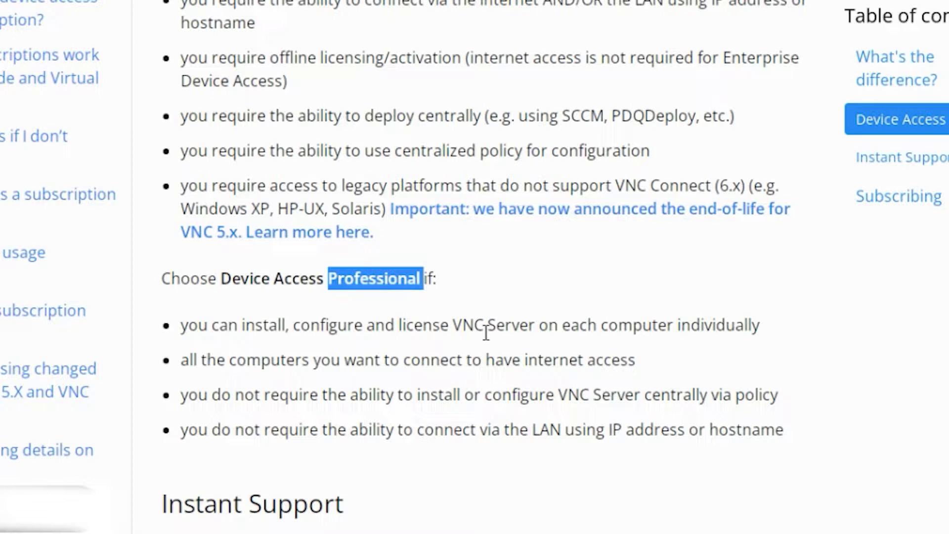
scroll(484, 332, down, 3)
scroll(485, 331, down, 1)
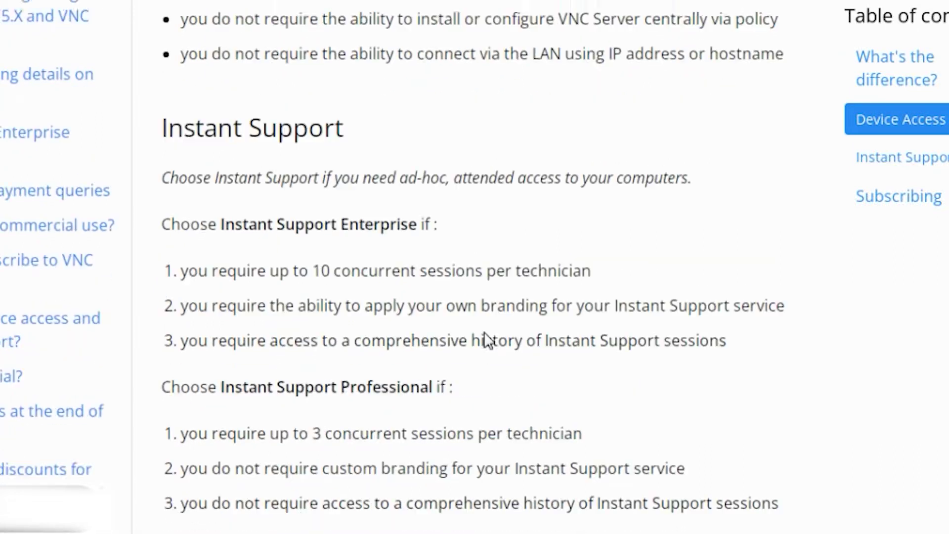
double_click(322, 115)
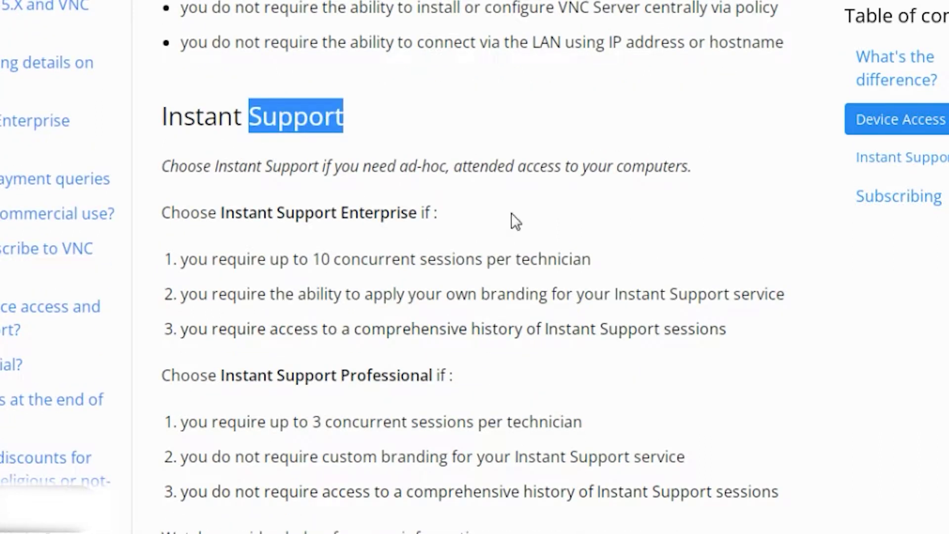
scroll(511, 216, down, 1)
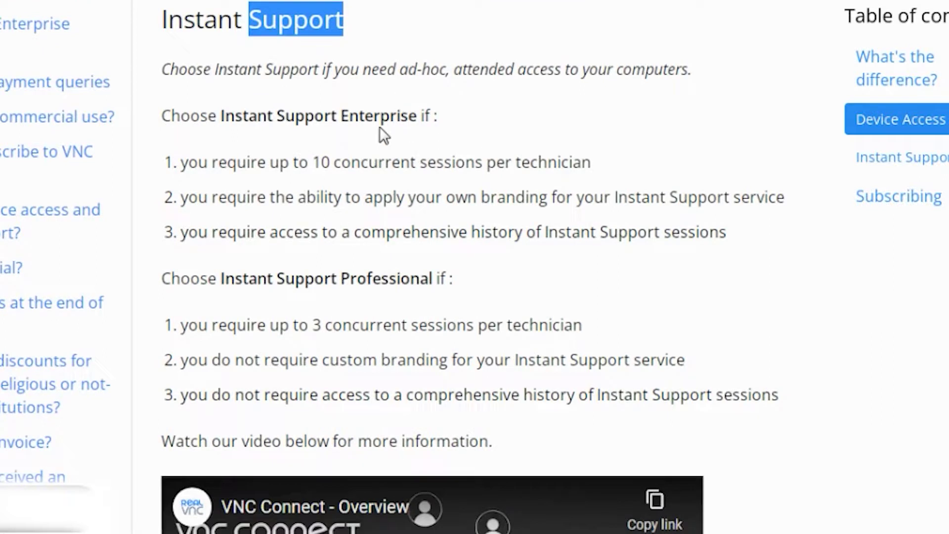
double_click(378, 117)
click(394, 154)
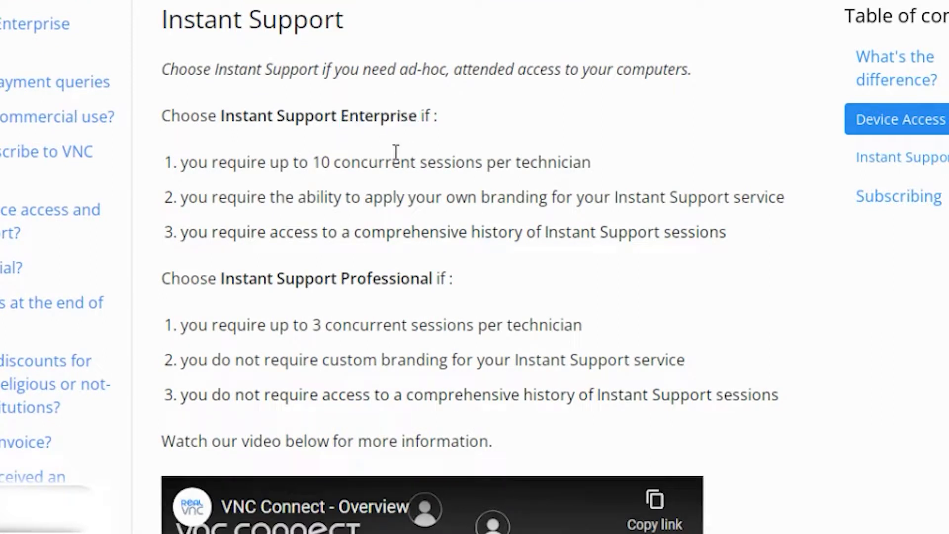
double_click(325, 116)
double_click(401, 282)
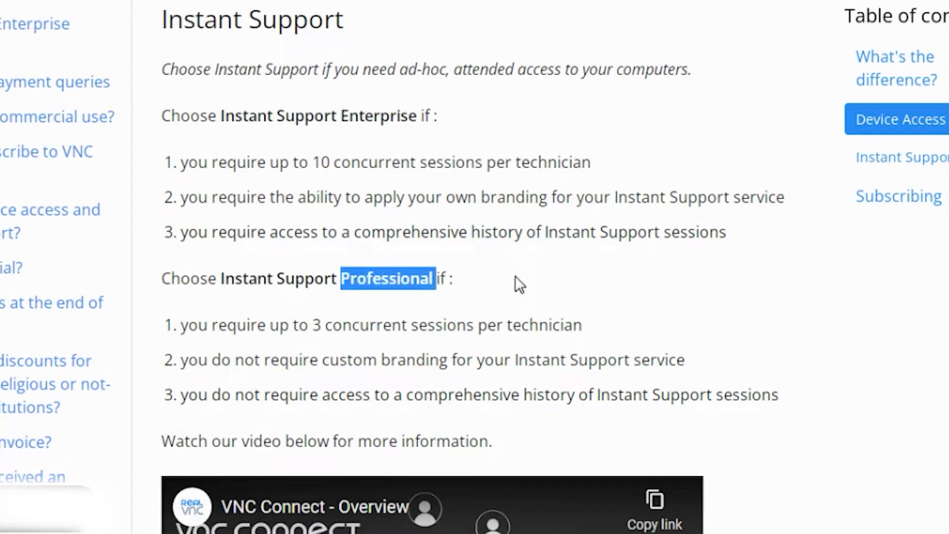
click(388, 121)
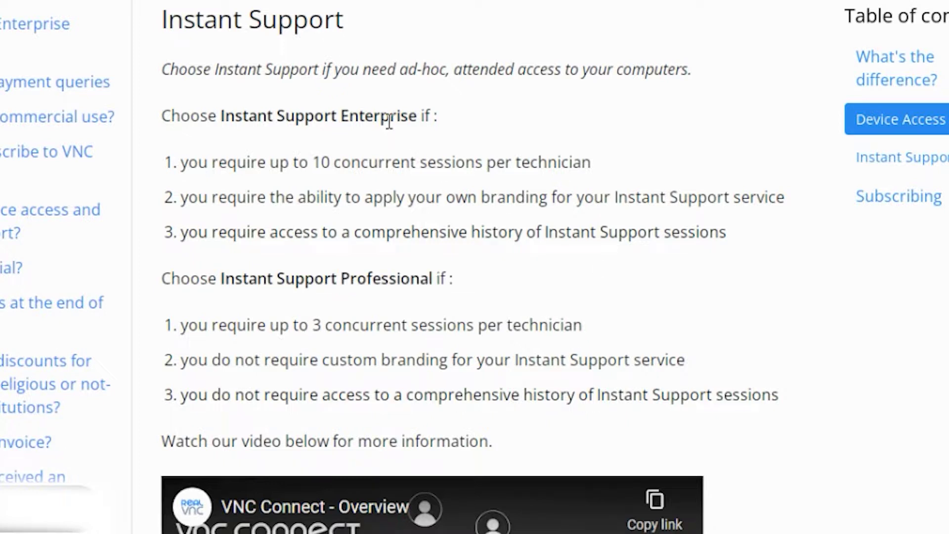
double_click(389, 121)
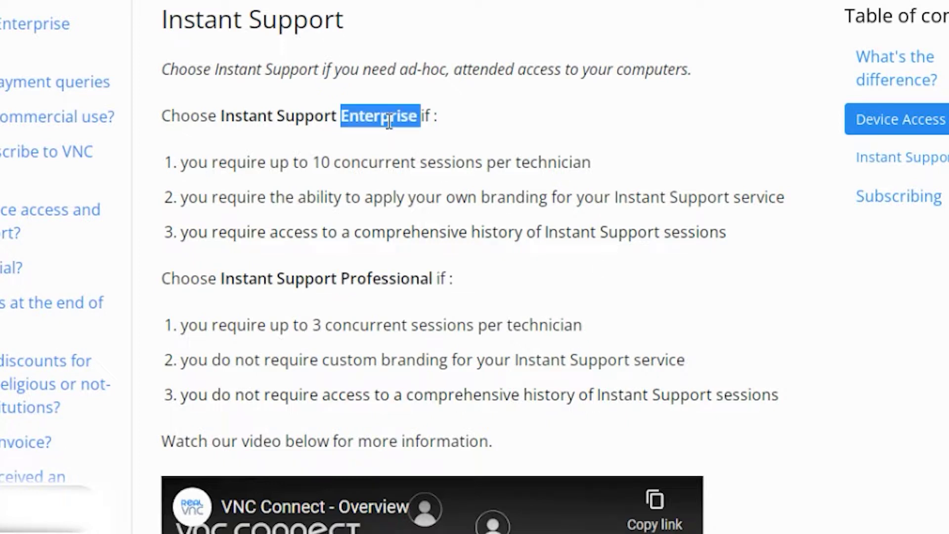
double_click(380, 163)
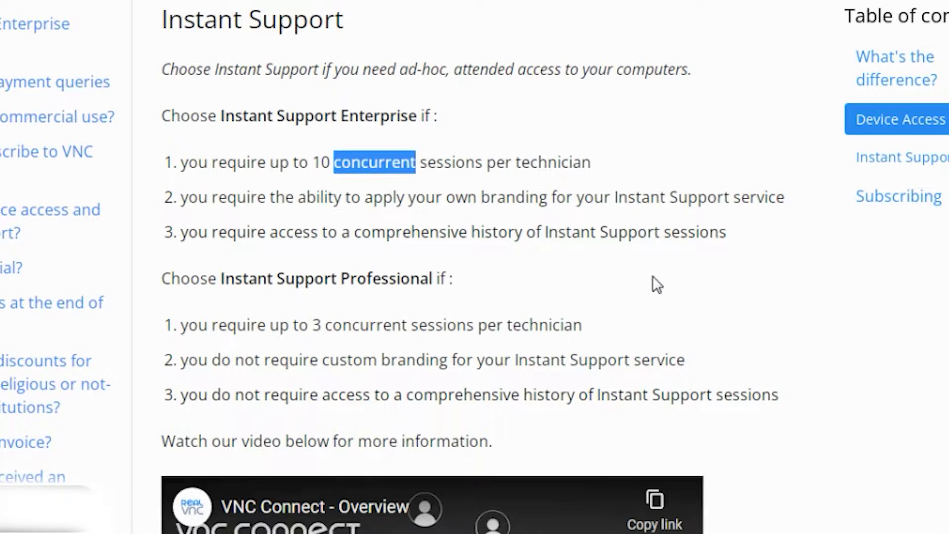
scroll(654, 281, down, 2)
click(342, 185)
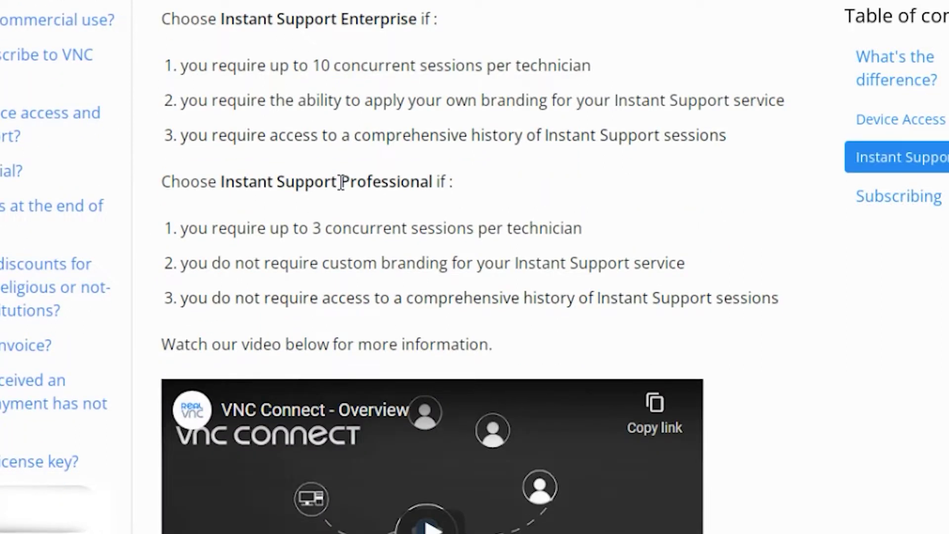
double_click(358, 231)
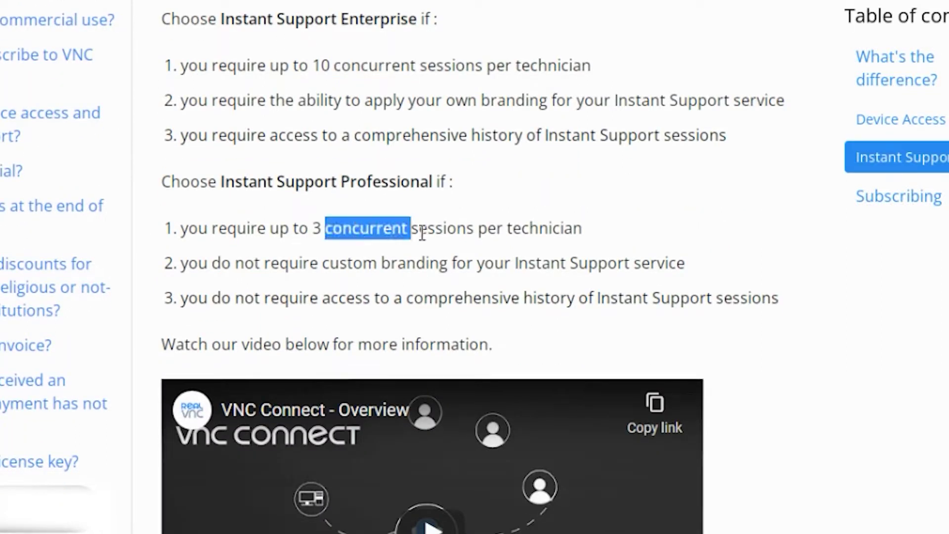
scroll(593, 236, up, 4)
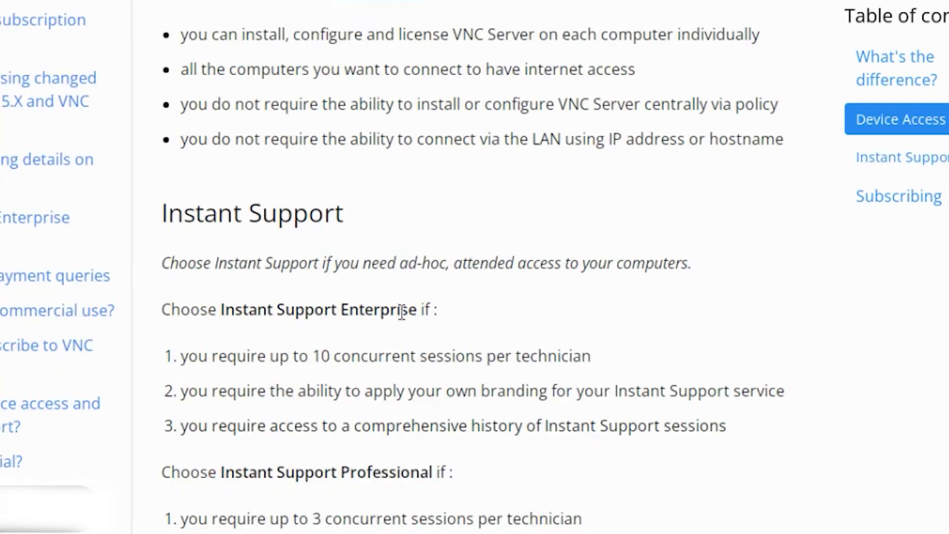
double_click(380, 312)
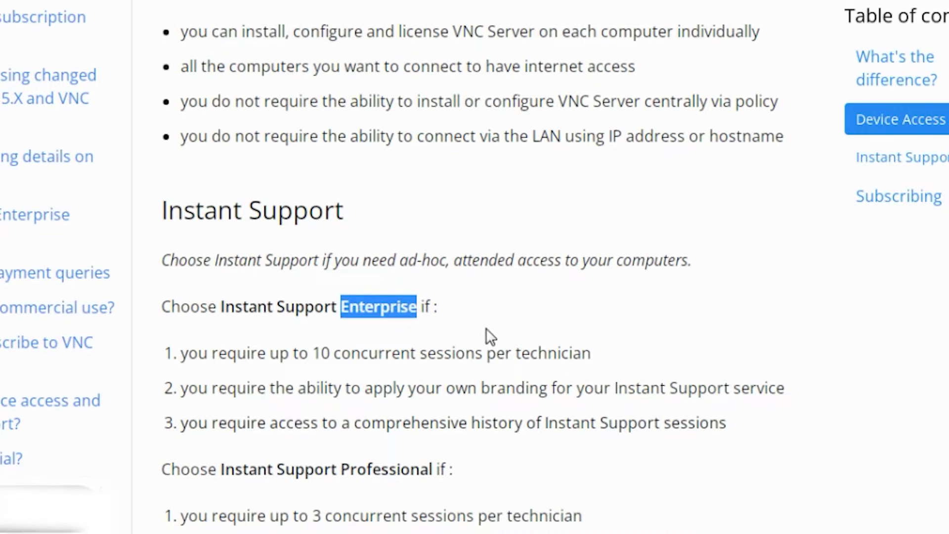
scroll(486, 334, down, 3)
double_click(422, 281)
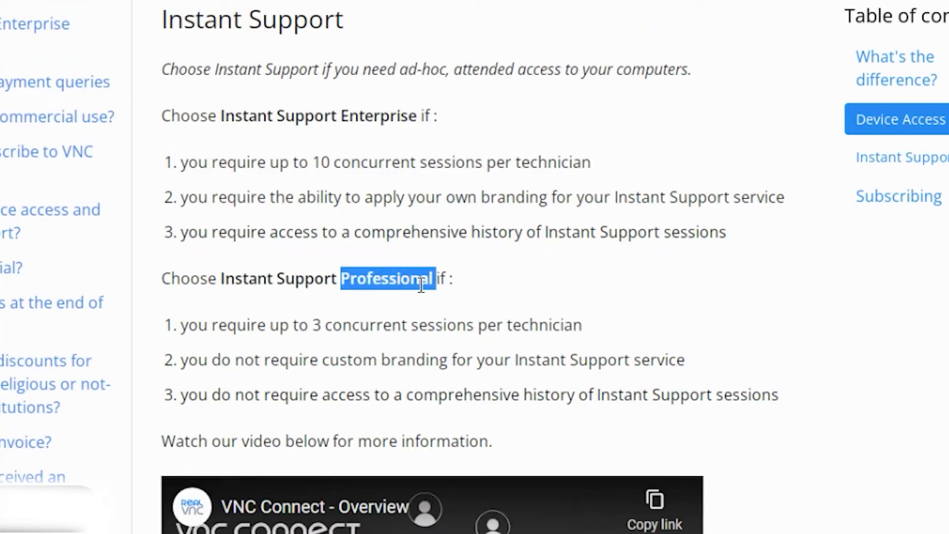